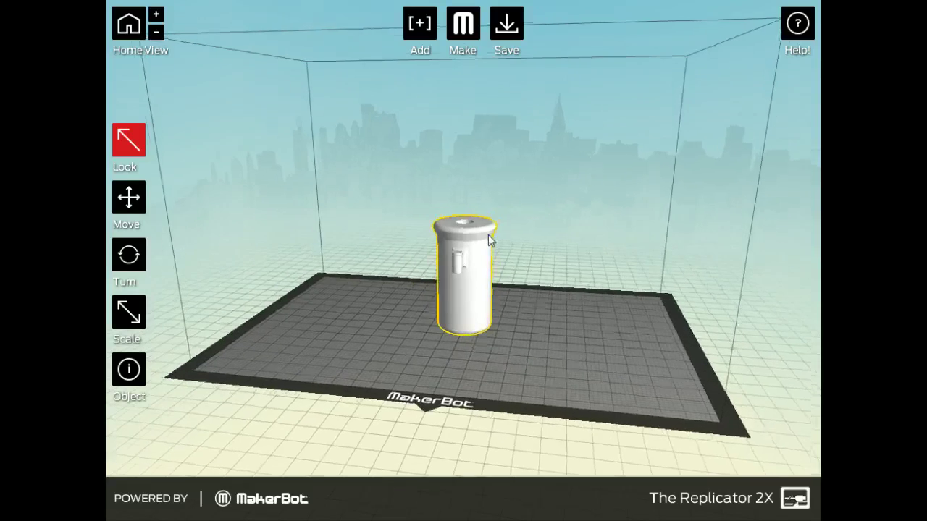
Examine the flanged cylindrical part from above and from the side, including its top hole and side lug
click(497, 330)
scroll(499, 362, up, 5)
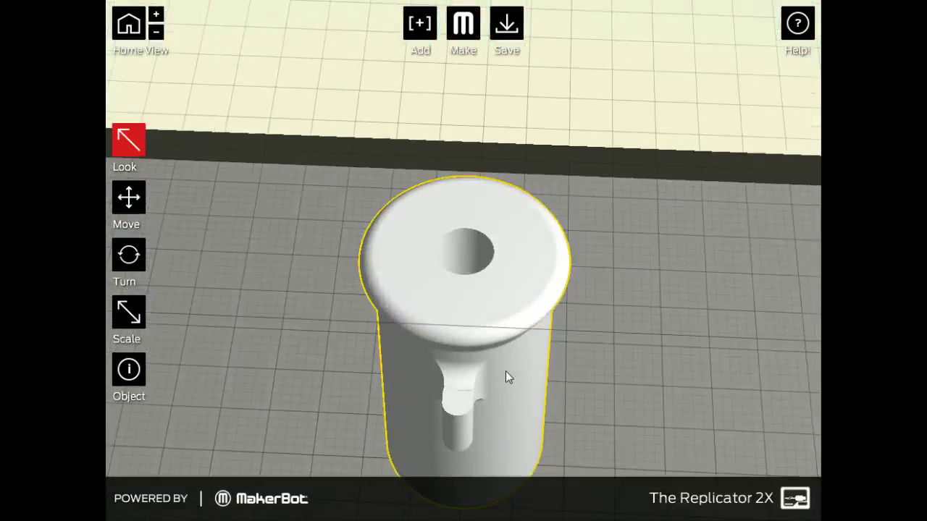
drag(506, 370, 511, 335)
scroll(501, 338, down, 5)
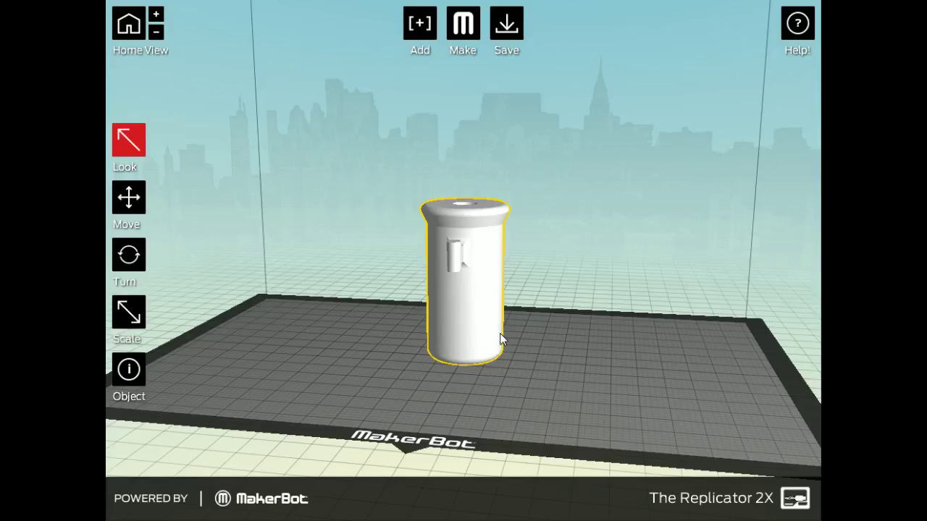
scroll(500, 334, down, 3)
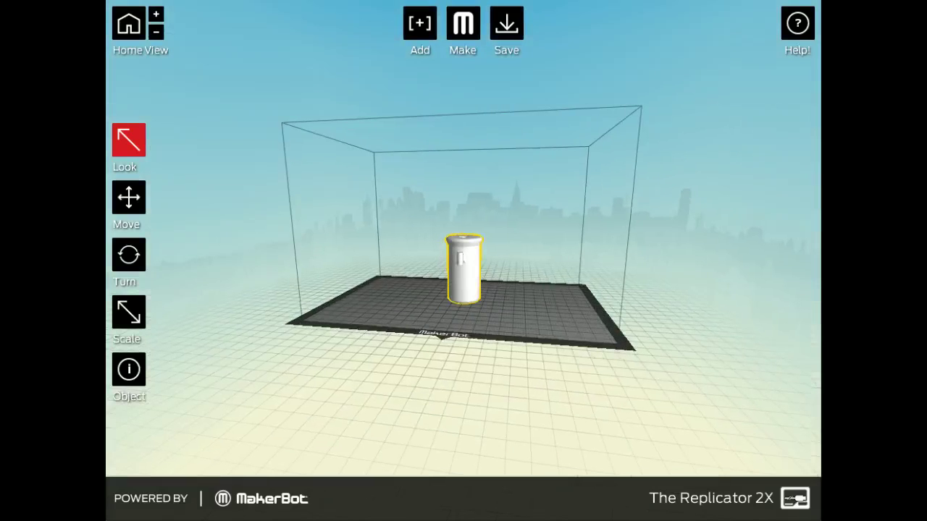
click(768, 48)
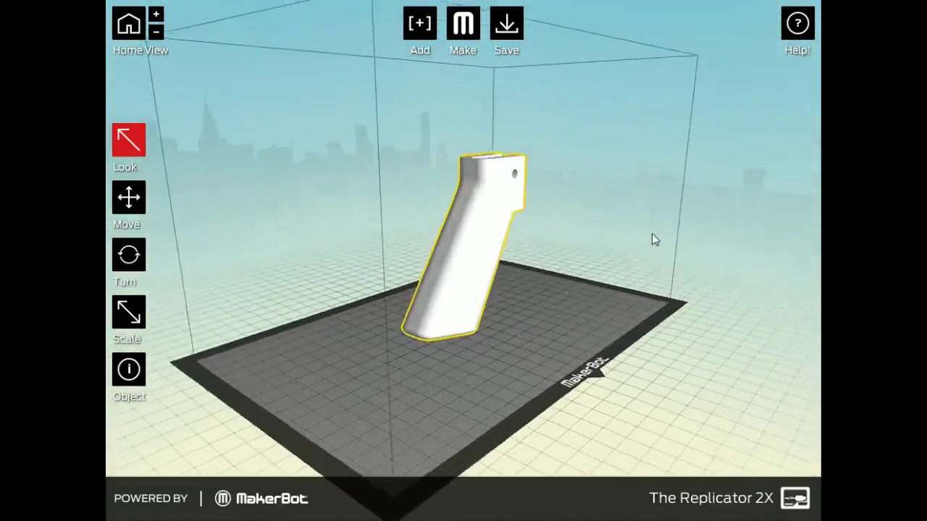
Examine the slanted grip part from several sides, including its slotted upper end, and look over the small flat part
drag(652, 240, 659, 210)
click(421, 313)
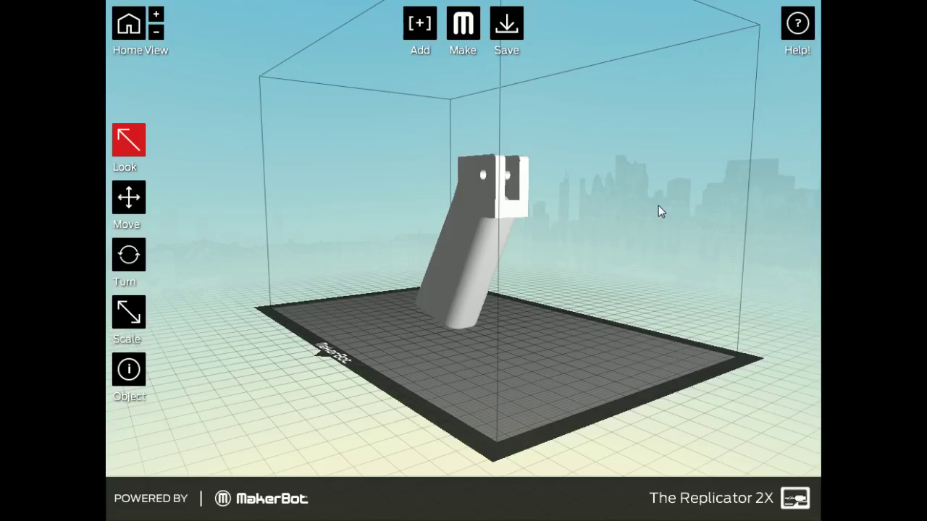
drag(658, 206, 579, 186)
click(520, 178)
click(444, 243)
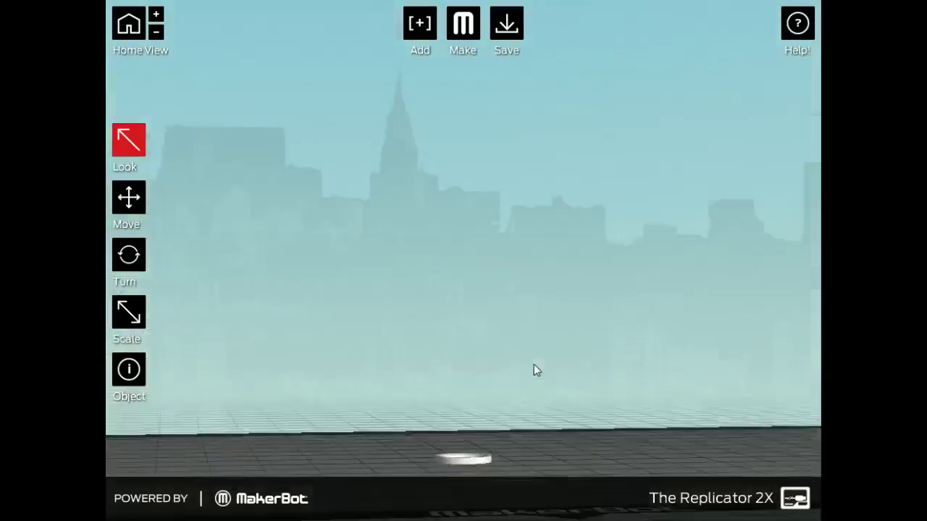
drag(534, 364, 612, 442)
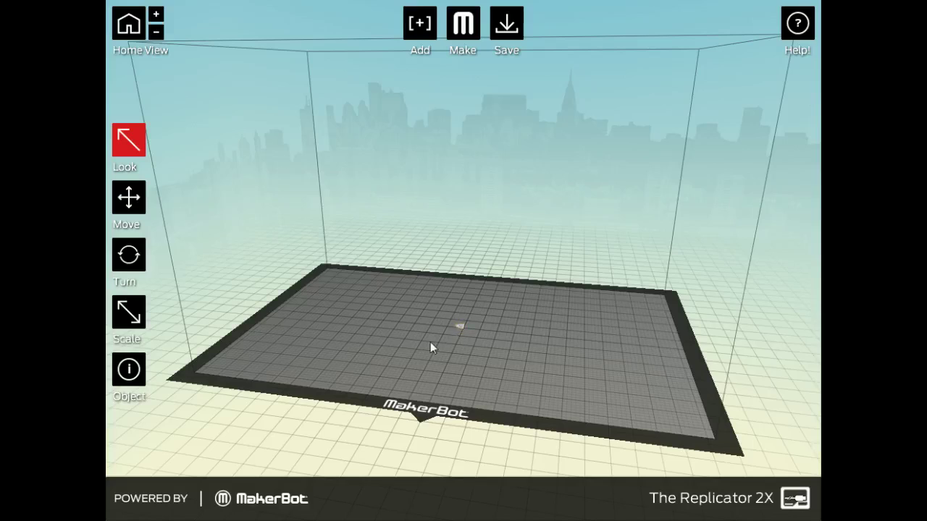
Scale up the tiny frame part until it spans most of the build plate
drag(430, 342, 470, 394)
click(127, 199)
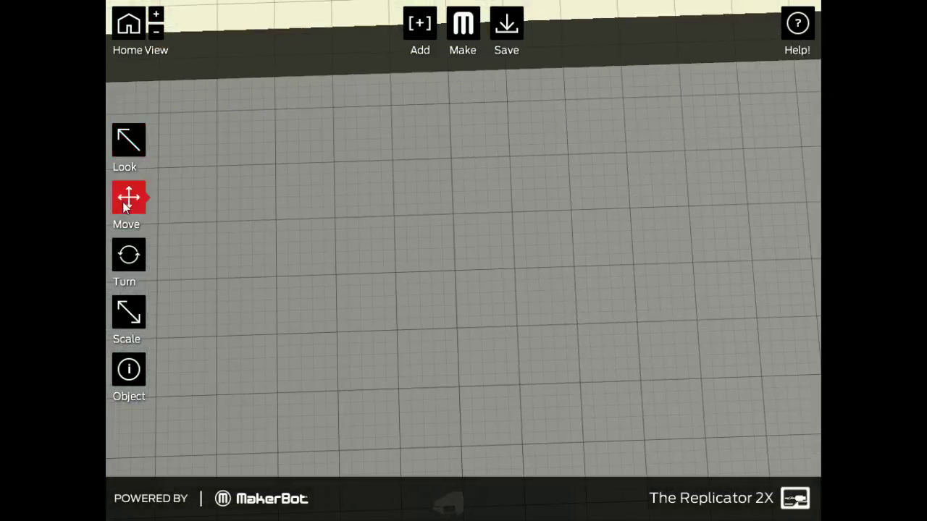
drag(362, 260, 491, 118)
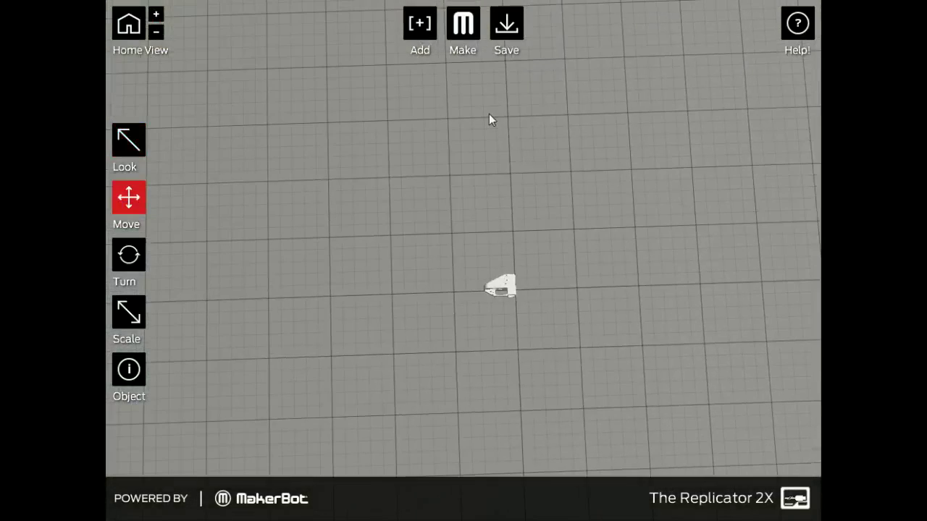
scroll(523, 345, up, 5)
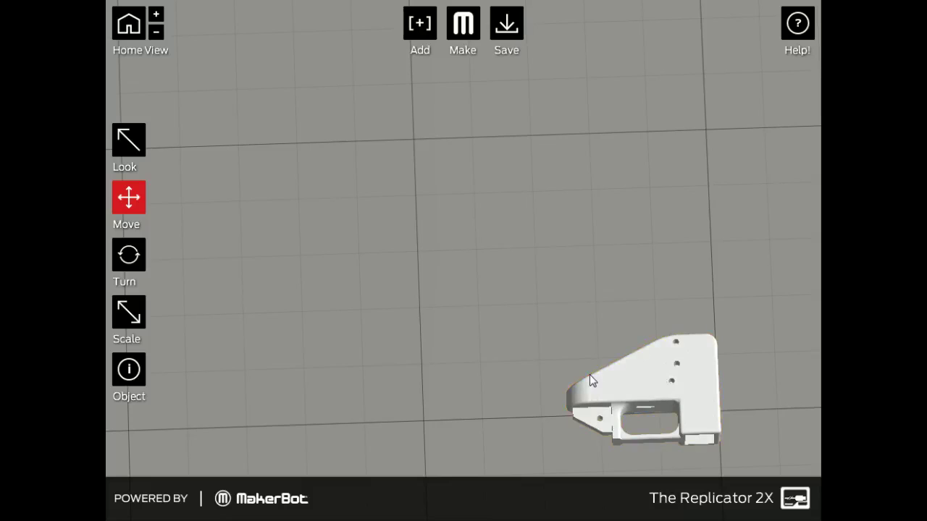
right_drag(530, 271, 432, 188)
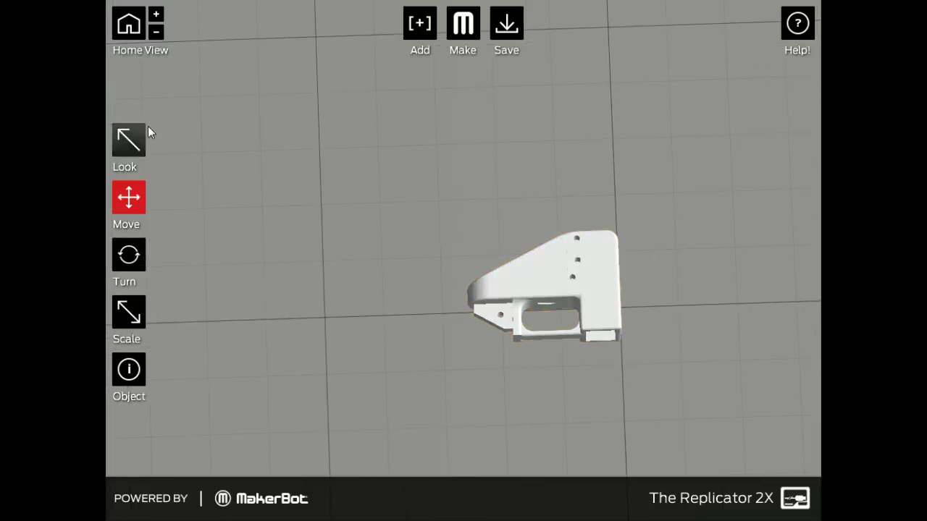
click(129, 311)
drag(537, 257, 456, 187)
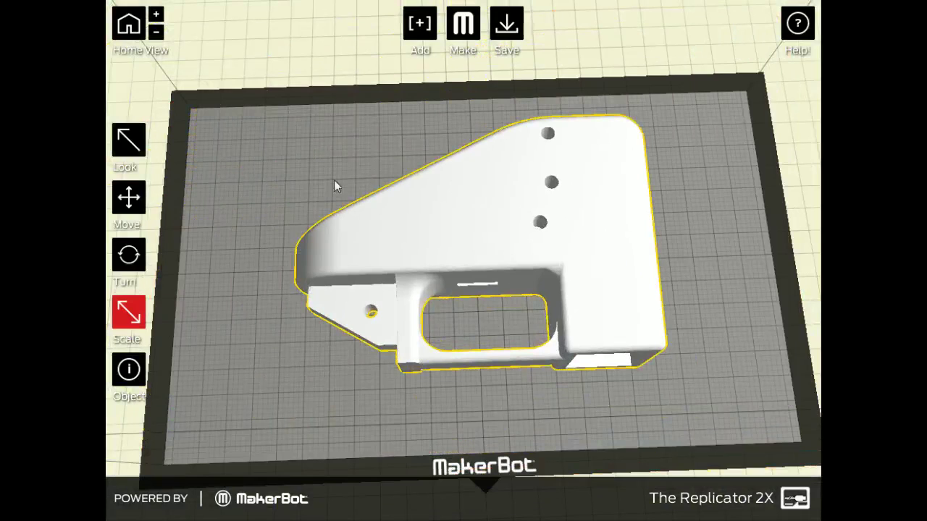
Examine the enlarged frame part from above and from low angles, including its side holes and rectangular opening
click(129, 139)
drag(335, 181, 400, 79)
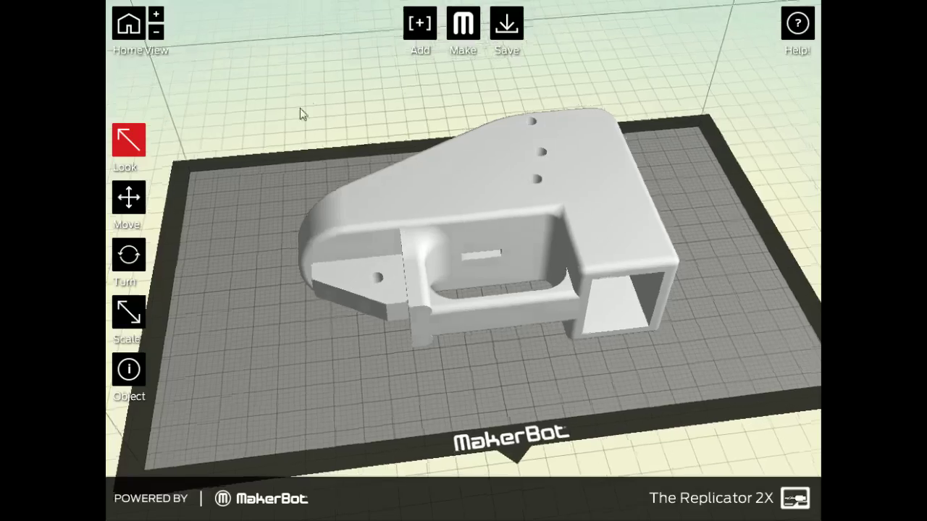
drag(305, 112, 288, 83)
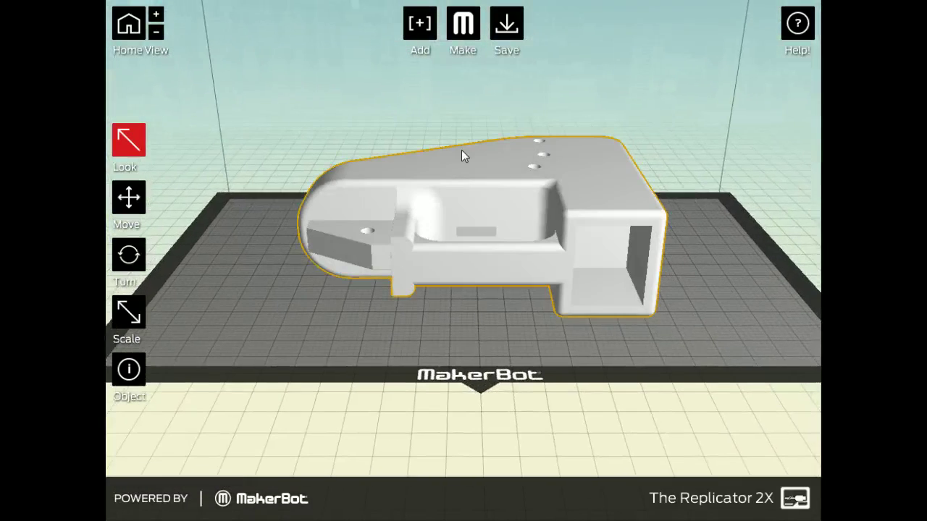
drag(461, 150, 663, 150)
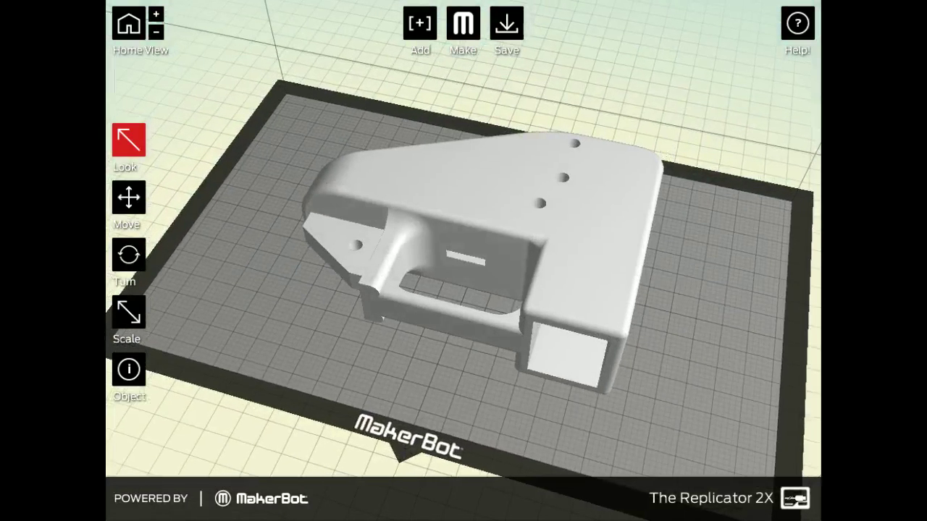
drag(641, 101, 619, 328)
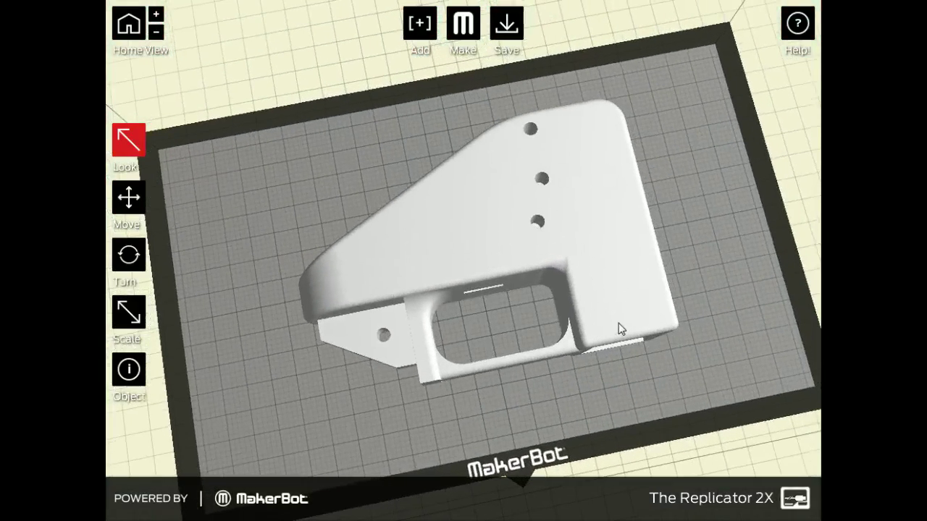
click(618, 324)
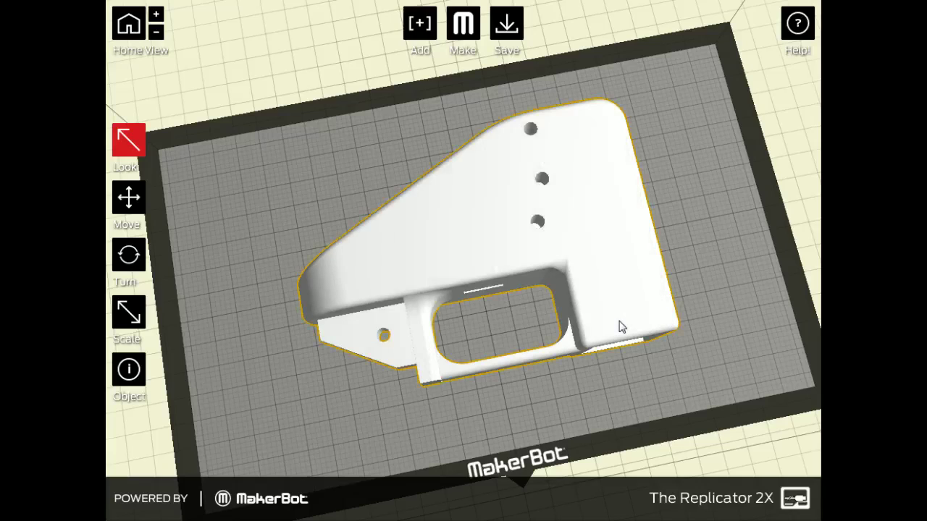
click(674, 288)
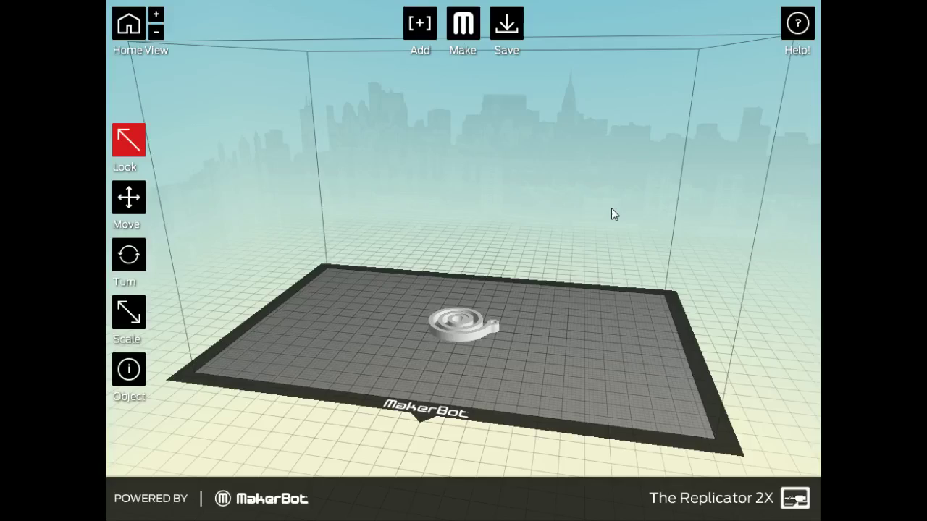
Move the spiral part farther back on the build plate
double_click(478, 318)
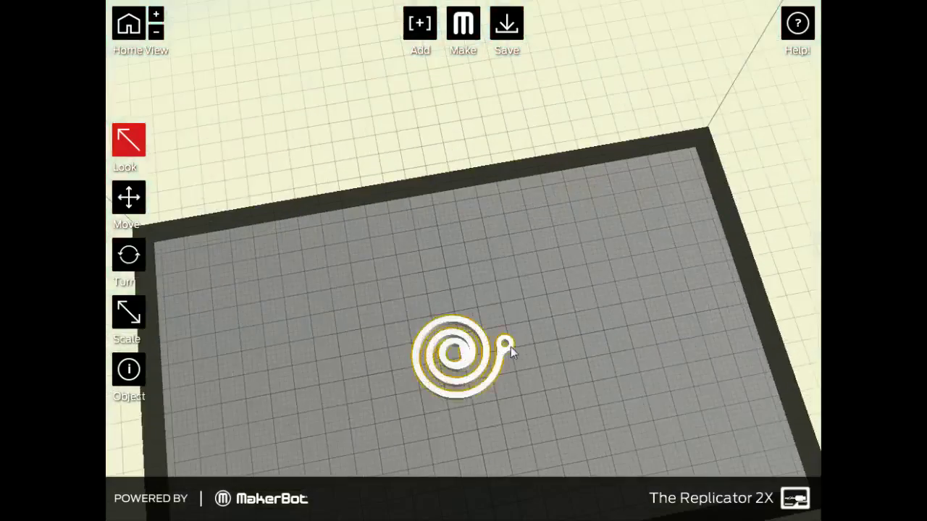
drag(510, 347, 461, 420)
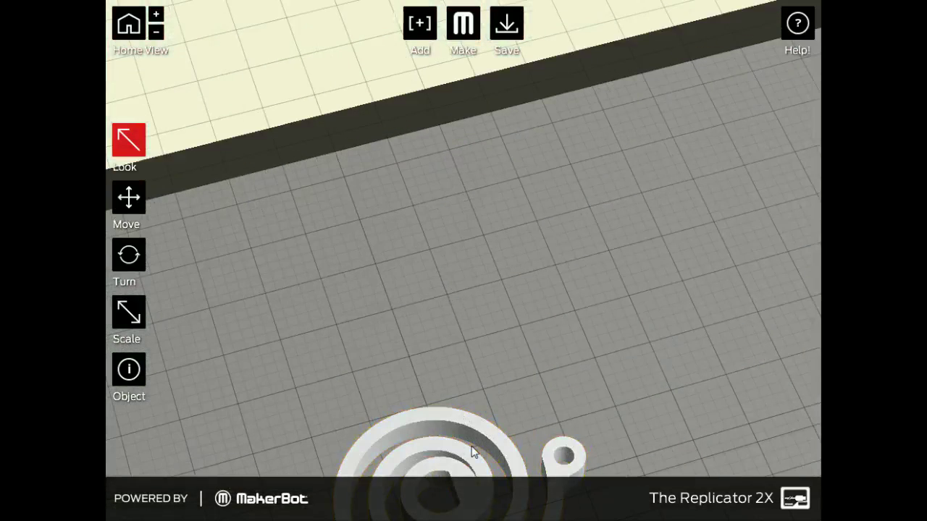
click(130, 198)
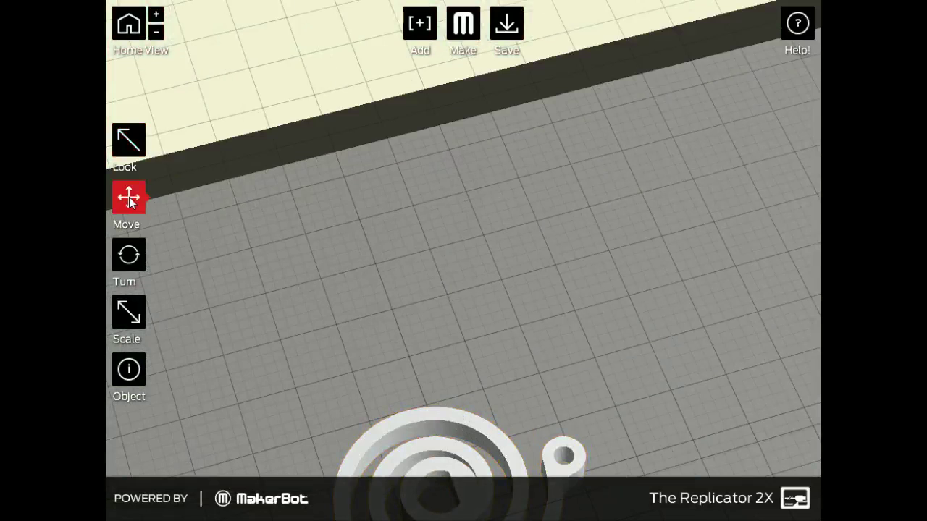
drag(437, 440, 554, 207)
Examine the spiral part's coils and the flat-sided opening at its centre up close
scroll(554, 207, down, 5)
scroll(512, 351, up, 3)
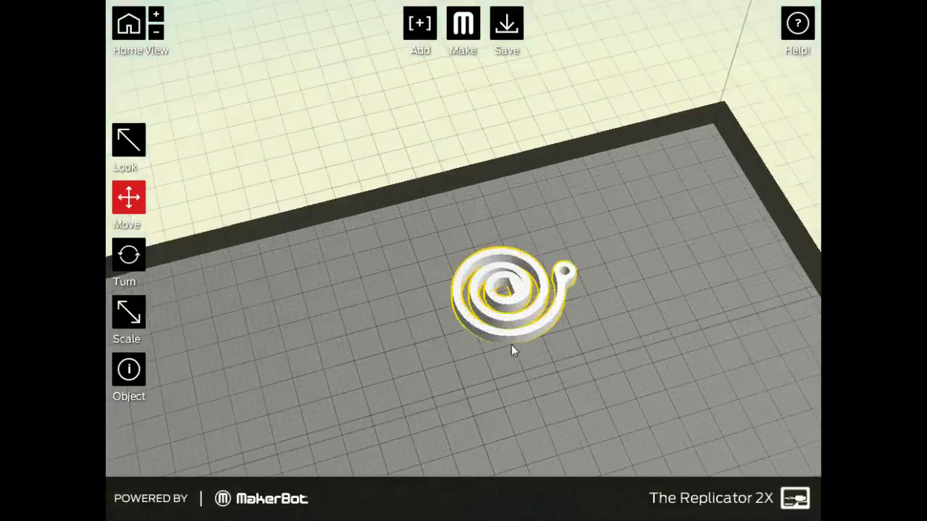
scroll(511, 350, up, 4)
scroll(658, 374, down, 2)
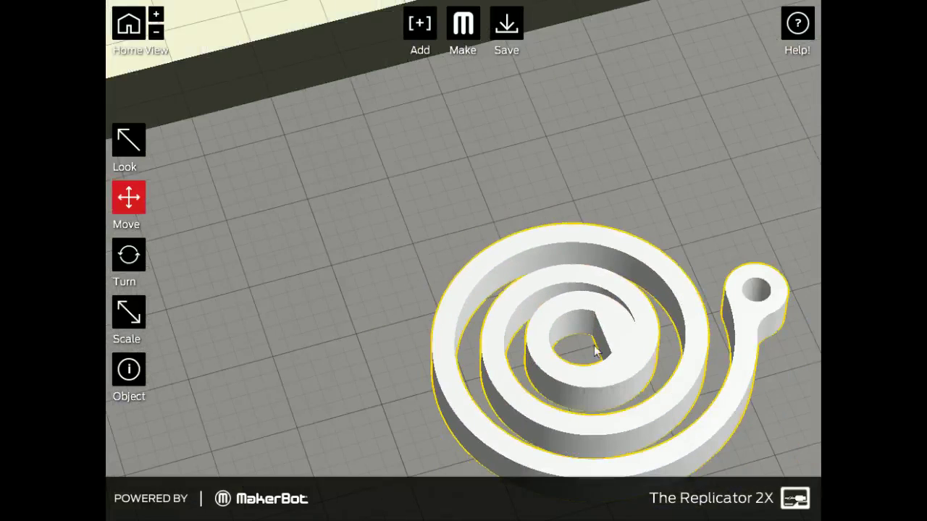
scroll(728, 321, up, 3)
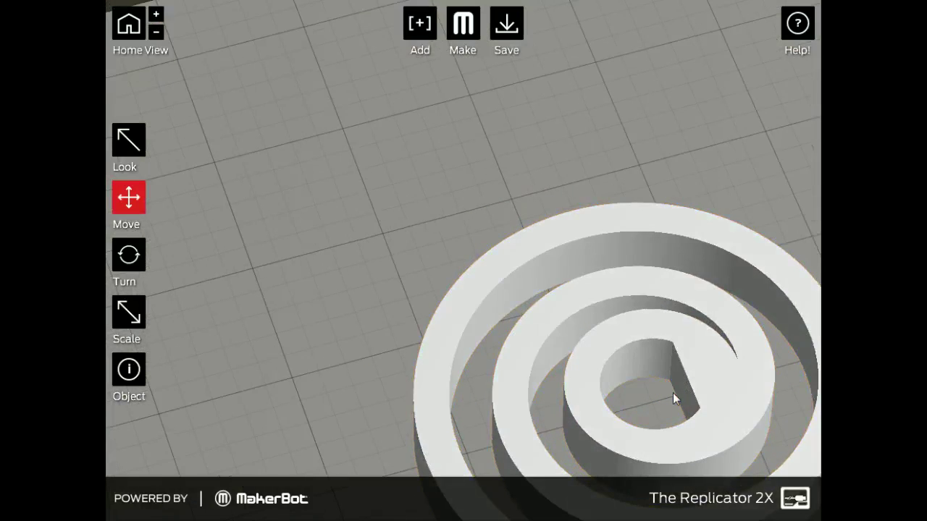
scroll(672, 387, down, 3)
drag(653, 368, 229, 95)
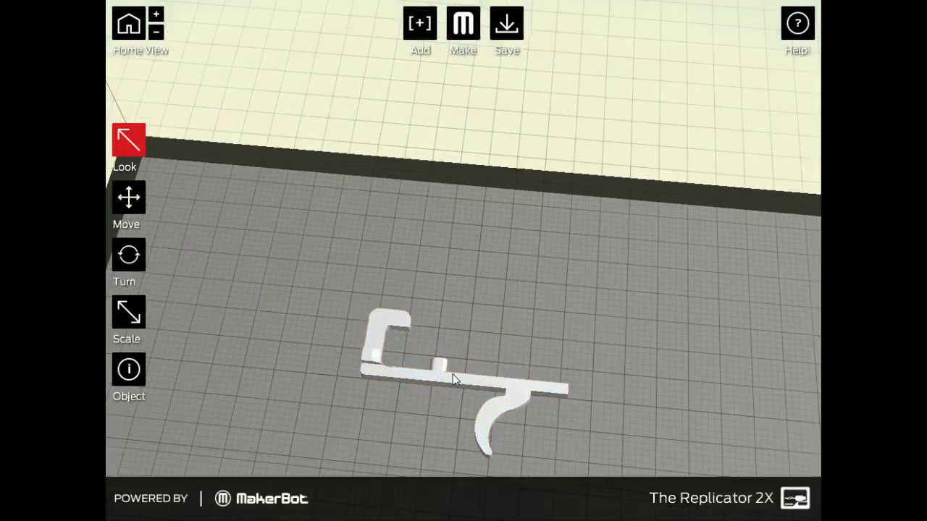
Examine the curved lever part from above and edge-on, and look over the flat square part
drag(453, 379, 404, 103)
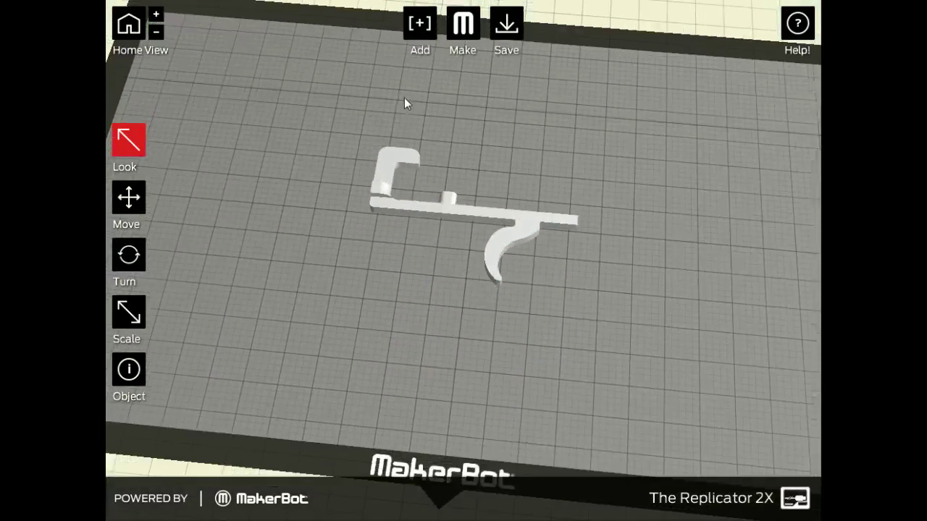
scroll(457, 251, up, 5)
drag(461, 205, 568, 121)
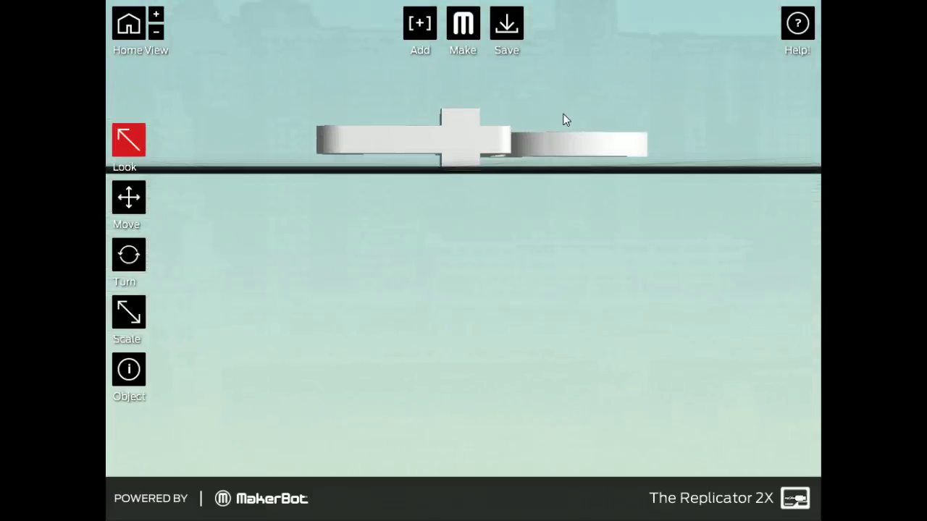
drag(565, 120, 444, 164)
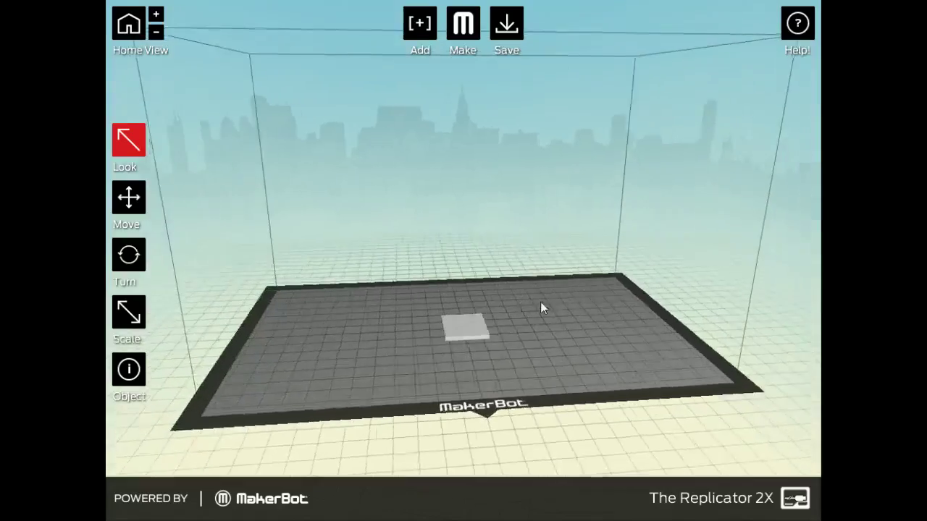
drag(540, 302, 512, 375)
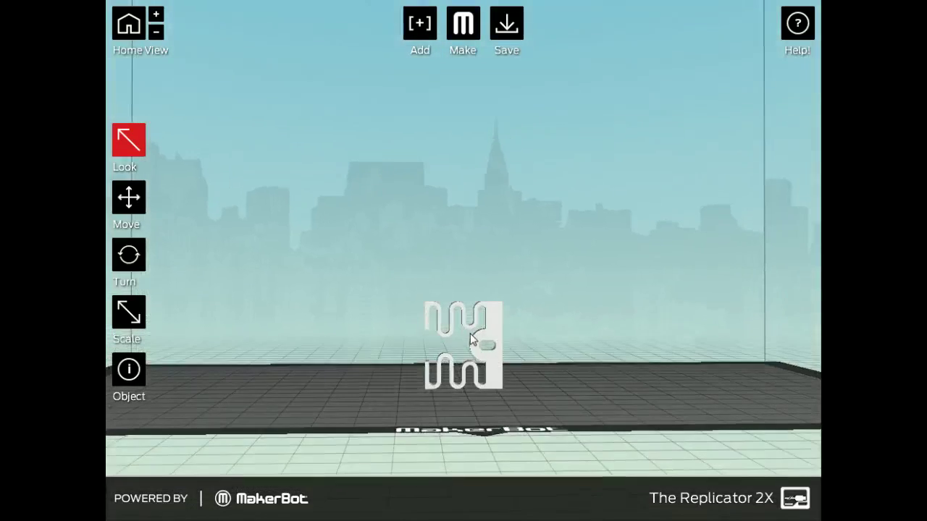
Examine the upright serpentine part from the front, at an angle and from behind
scroll(463, 405, up, 5)
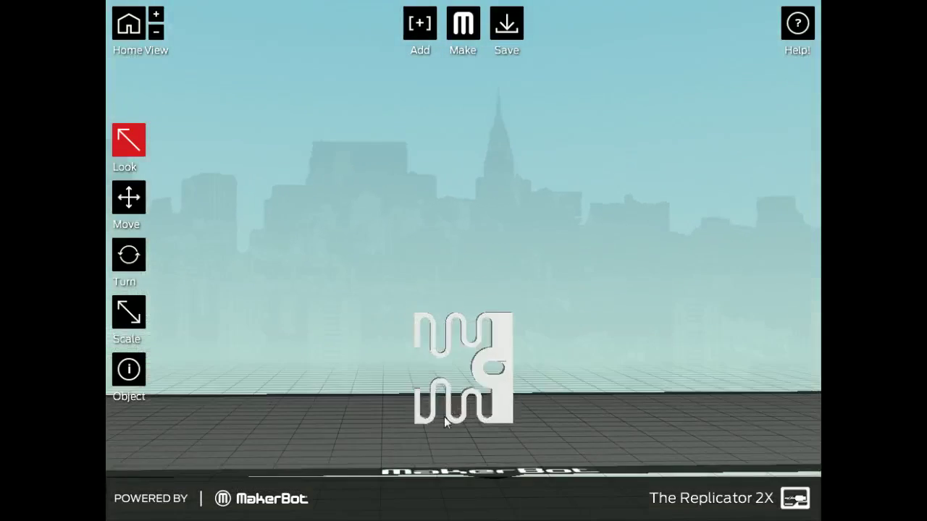
drag(510, 389, 598, 350)
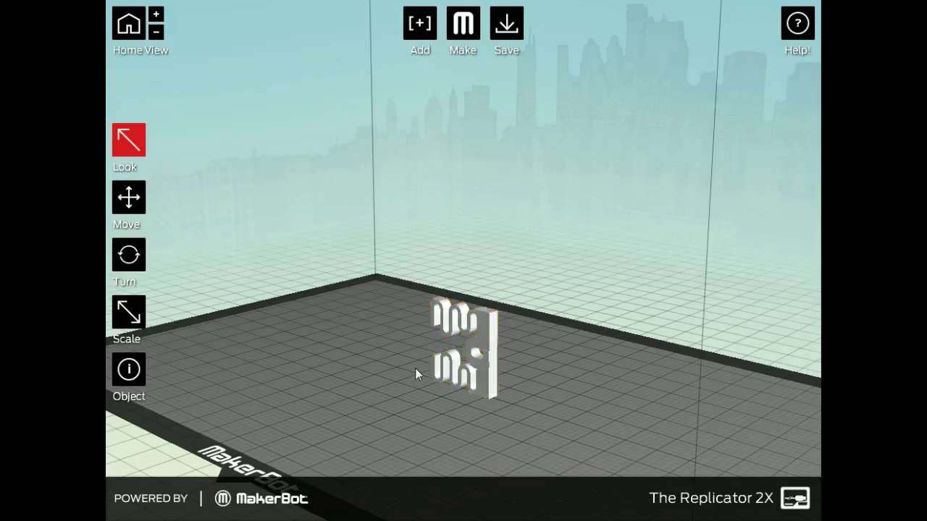
drag(417, 372, 476, 368)
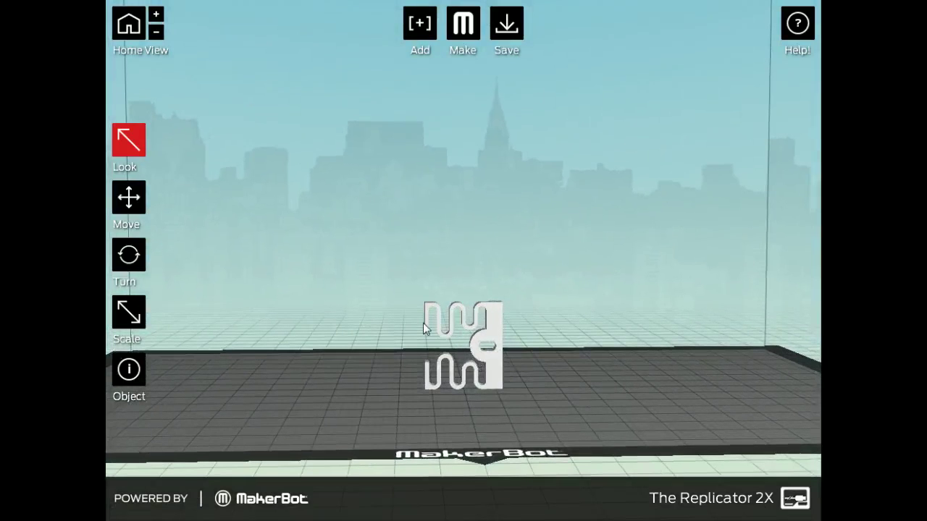
drag(423, 323, 288, 365)
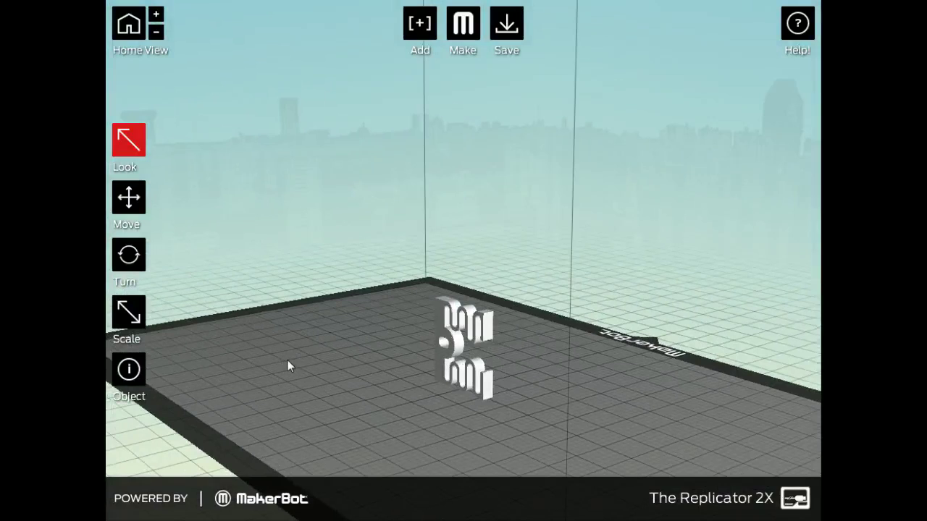
Move the serpentine part sideways along the build plate, clear of the thin upright rod
click(467, 348)
click(477, 395)
drag(478, 395, 524, 362)
click(139, 205)
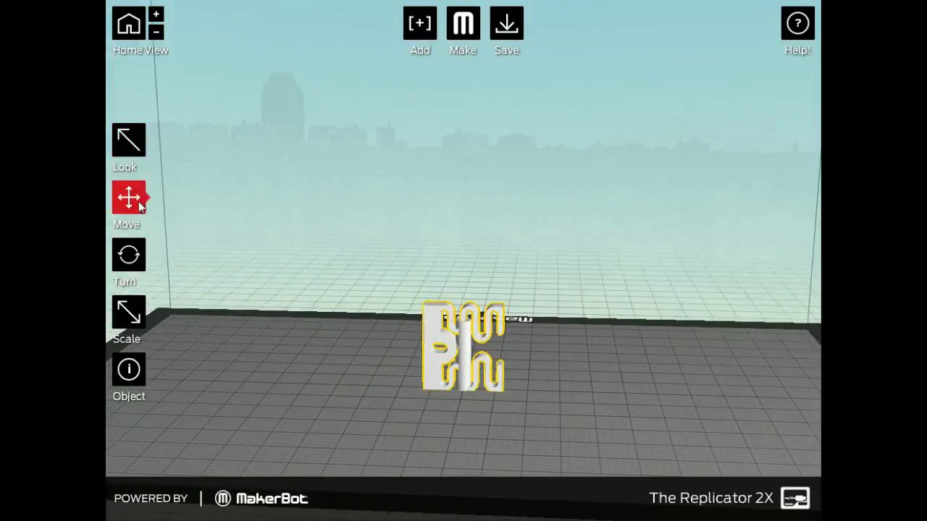
drag(432, 348, 318, 340)
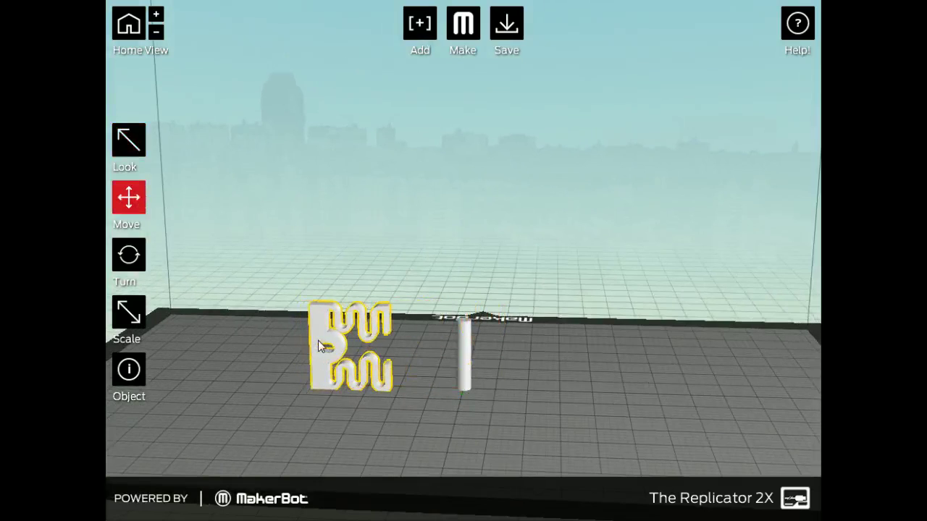
Move the large slanted handle-shaped part about 60 mm sideways along the build plate, clear of the thin upright rod
click(467, 346)
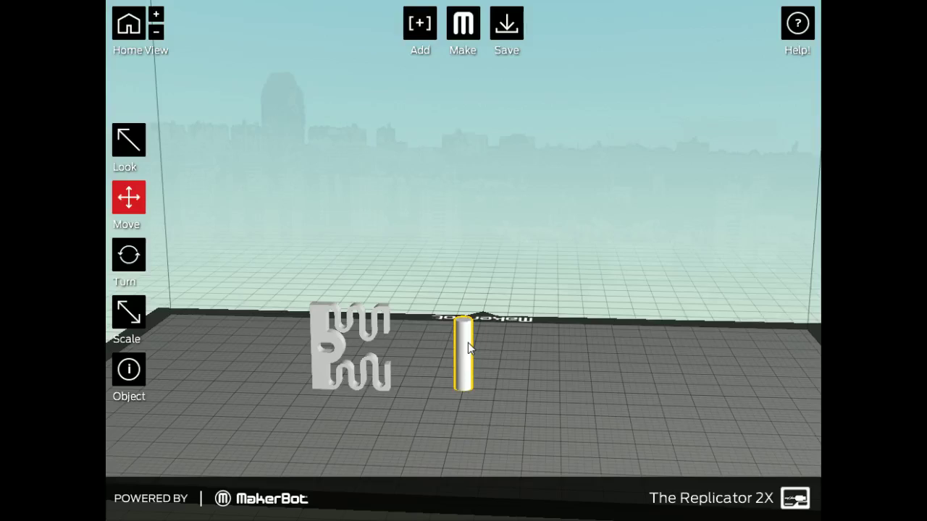
click(474, 339)
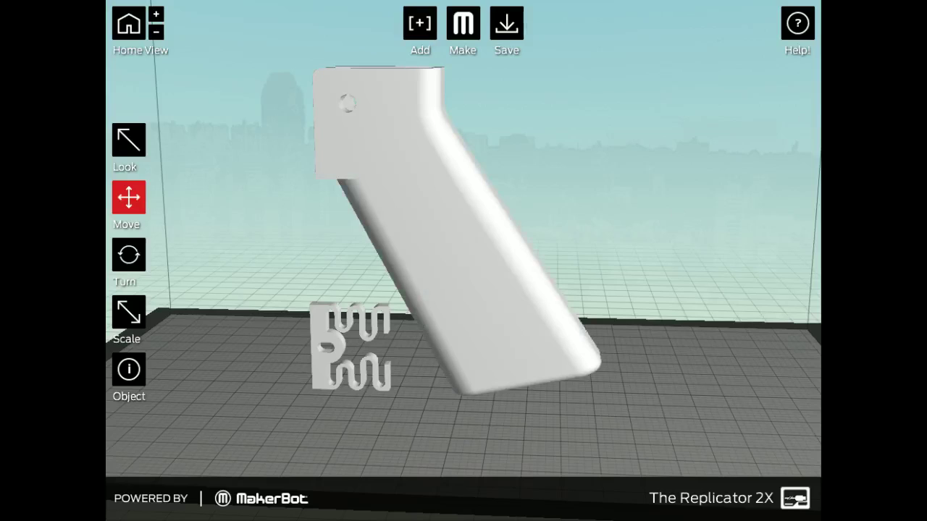
click(129, 199)
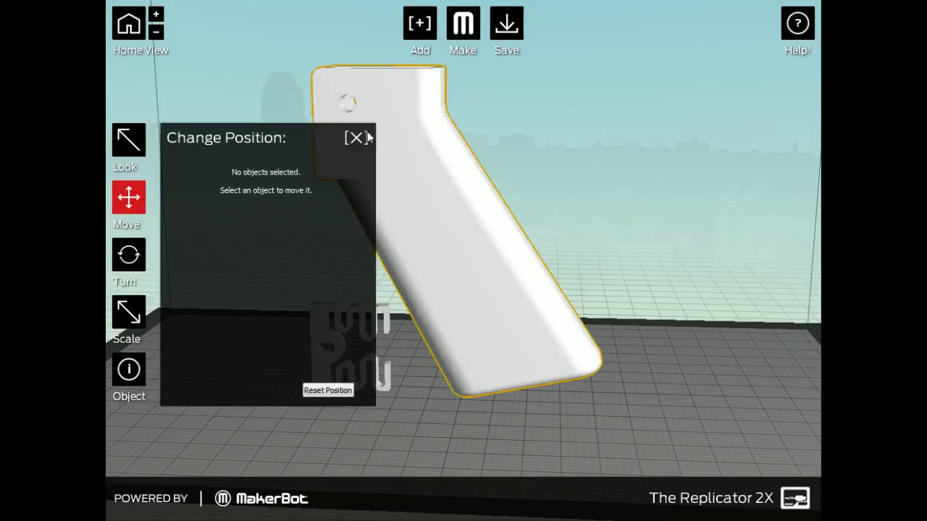
click(366, 137)
drag(427, 192, 628, 216)
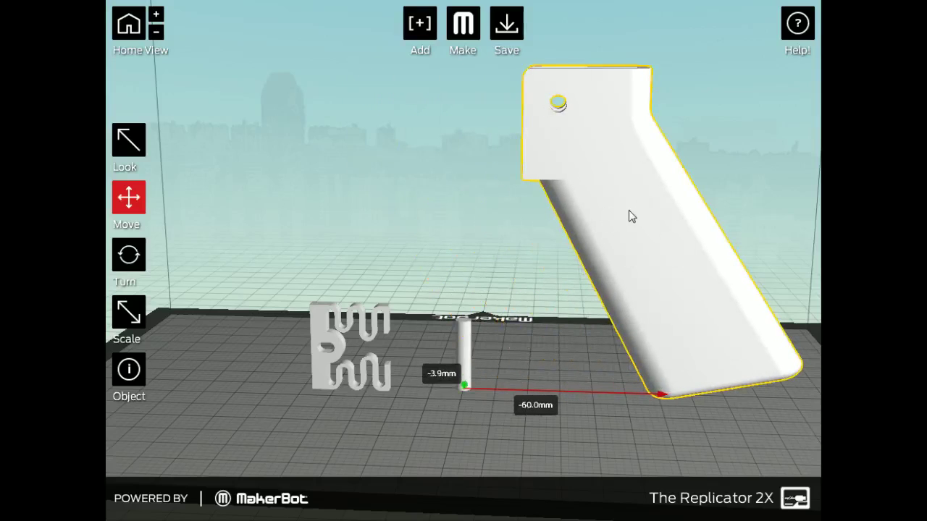
Move the thin upright rod along the build plate towards the slanted handle part and clear the selection
click(463, 351)
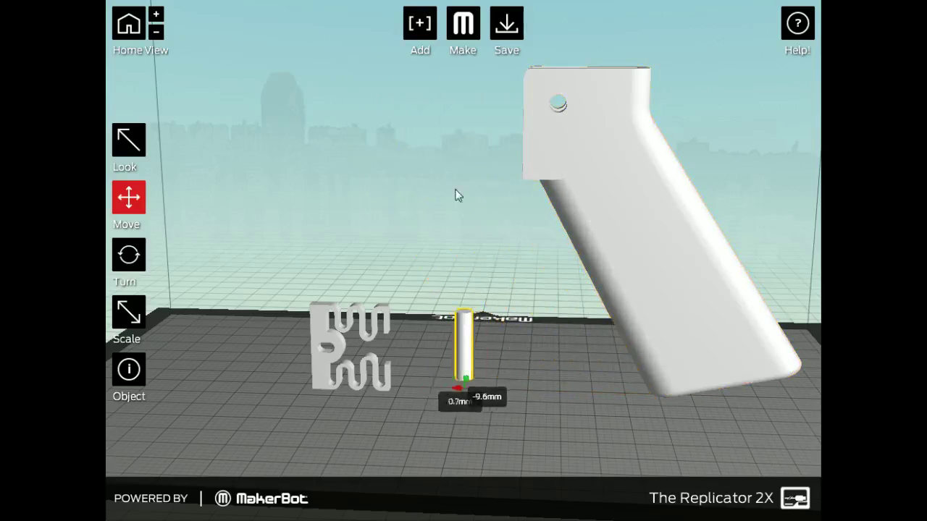
drag(457, 195, 462, 221)
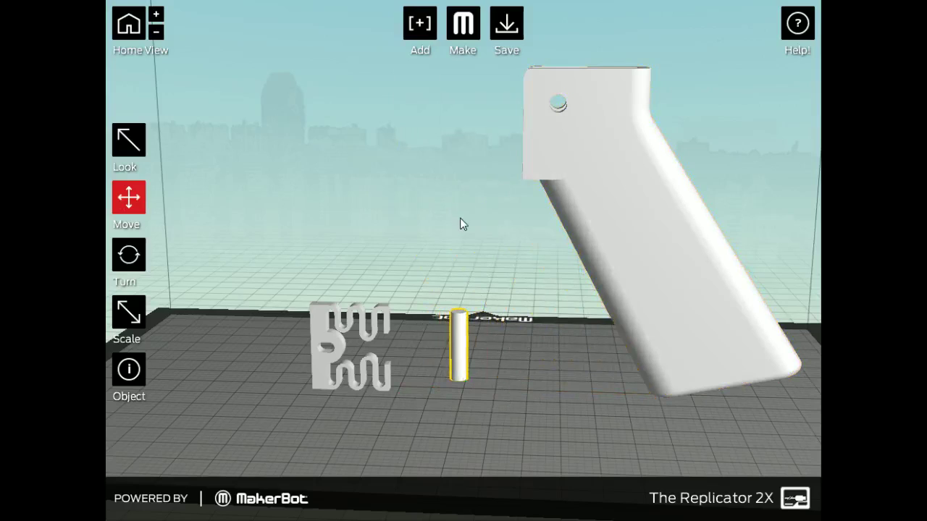
drag(443, 358, 517, 324)
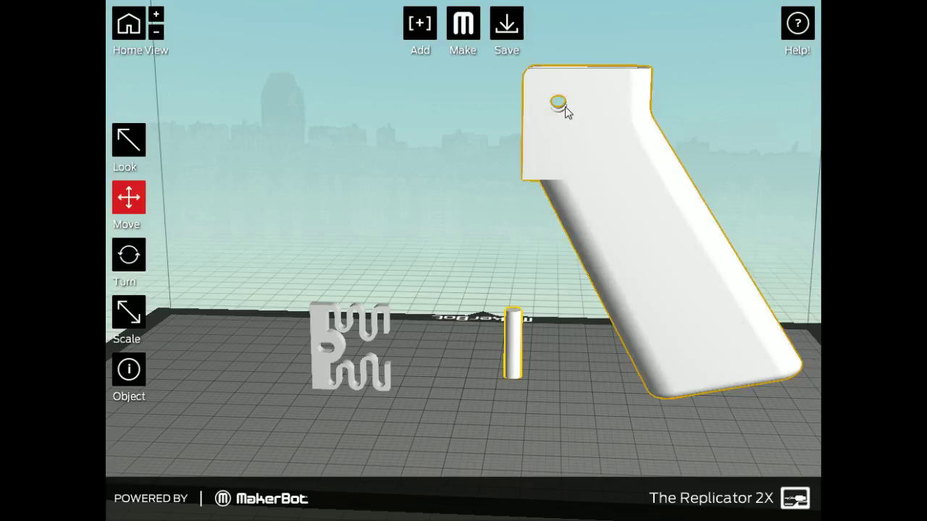
key(Escape)
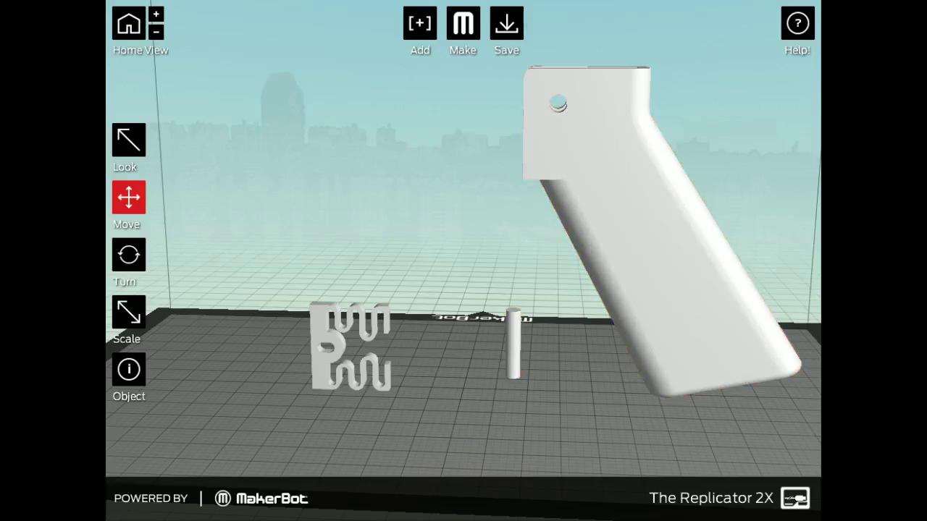
Try to scale the tiny flat part lying between the serpentine part and the upright rod
drag(472, 362, 455, 354)
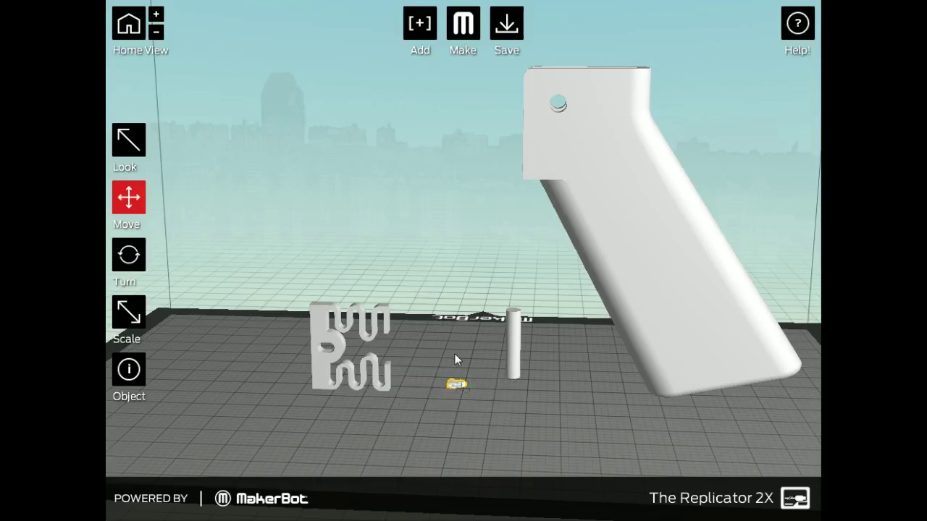
click(334, 289)
click(129, 313)
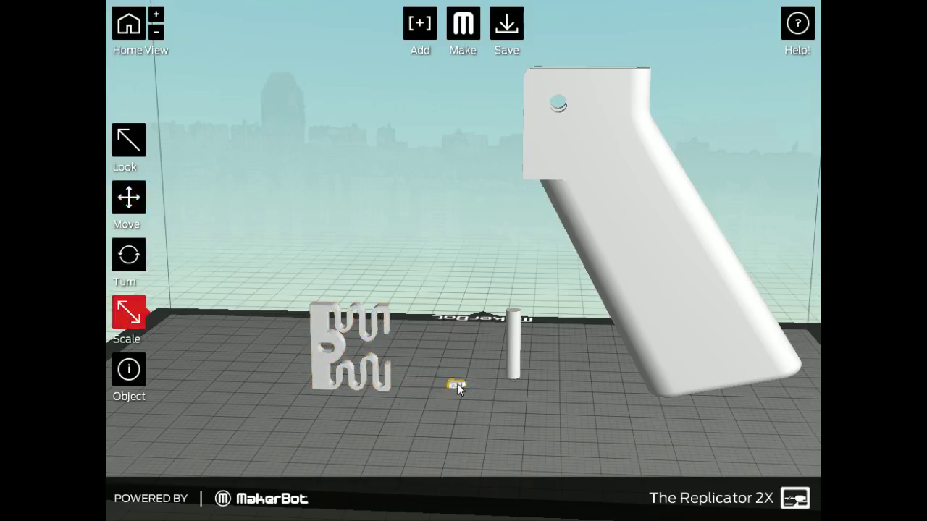
drag(457, 389, 439, 346)
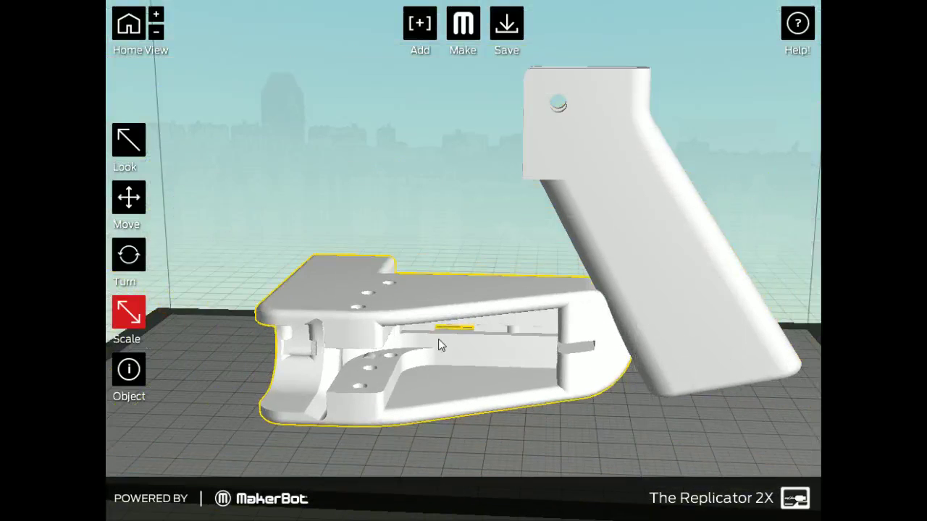
Turn the large hollow body until its open end faces the handle part, and move it sideways past the serpentine part
click(128, 254)
drag(378, 316, 375, 313)
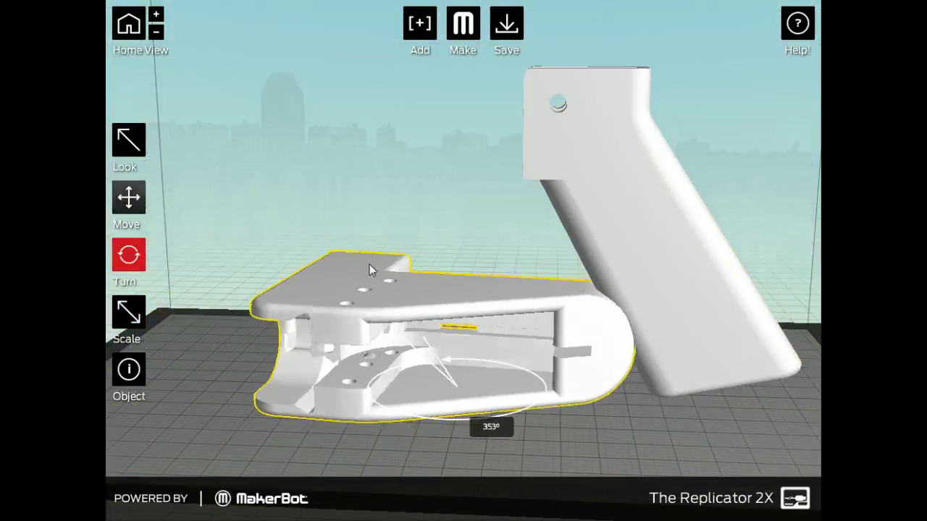
drag(369, 269, 261, 416)
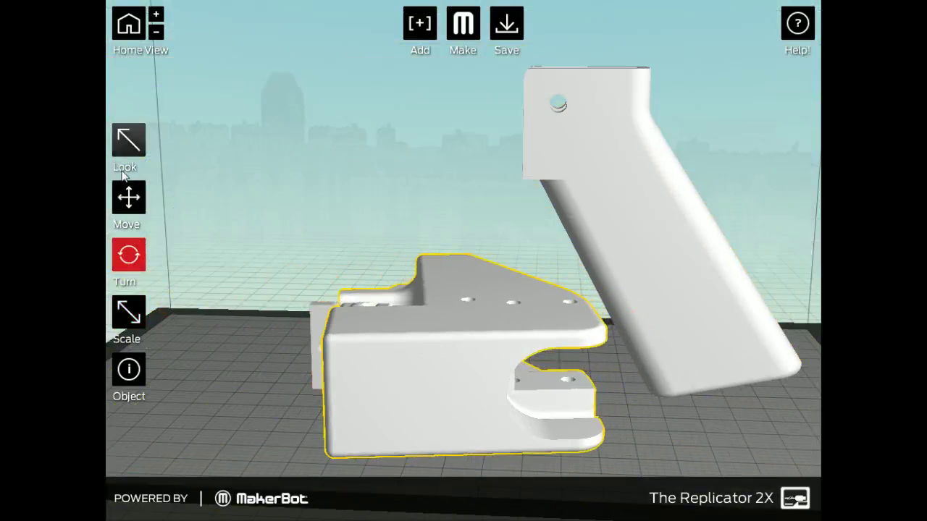
click(128, 197)
drag(454, 354, 210, 365)
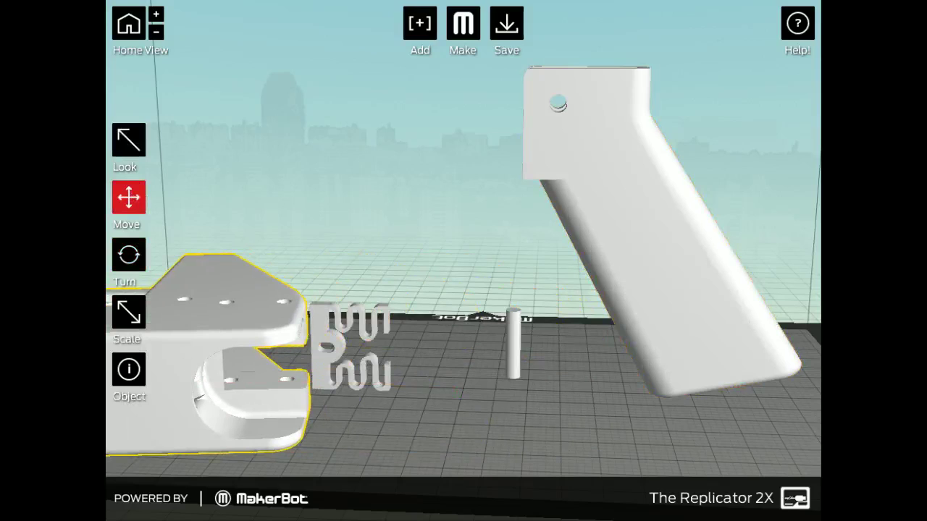
Shift the thin rod closer to the handle part, and place the wide flanged cylinder between the rod and the serpentine part
drag(462, 268, 449, 270)
drag(519, 349, 547, 340)
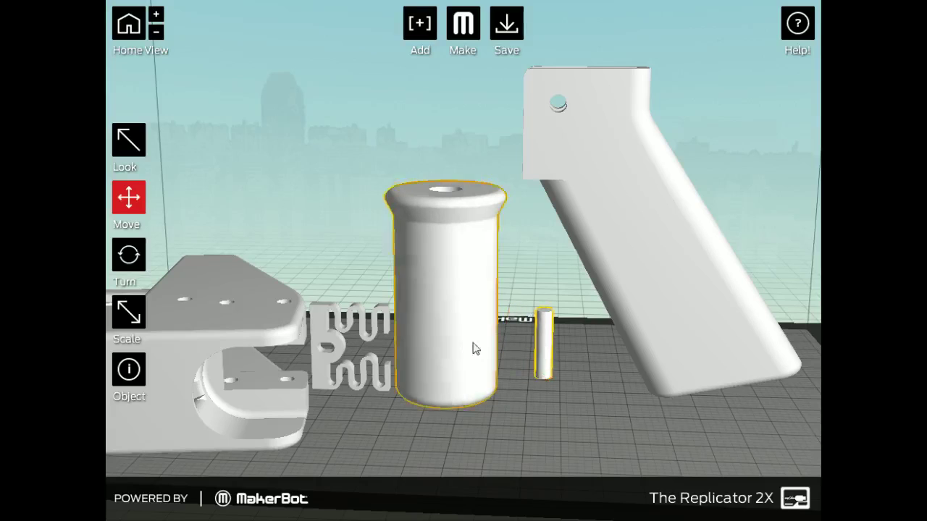
drag(474, 347, 649, 421)
click(648, 419)
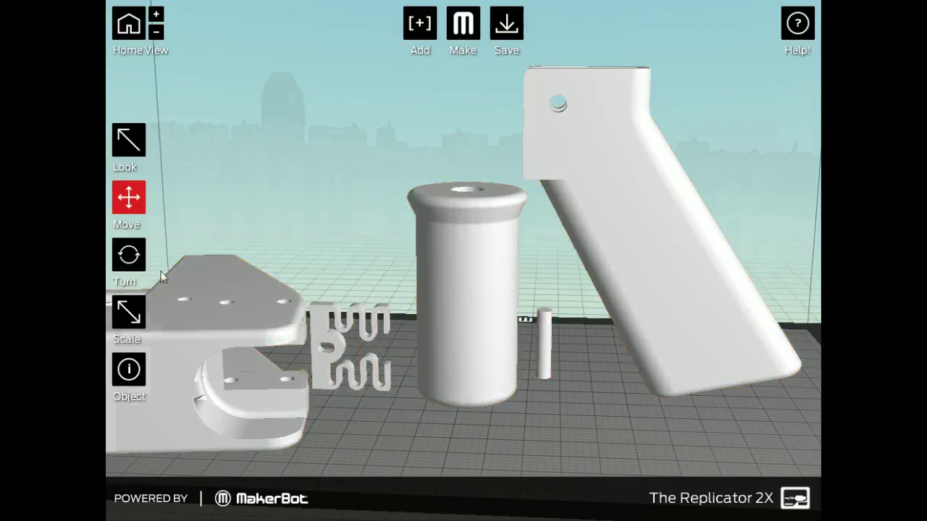
View all the arranged parts together on the whole build plate
click(129, 259)
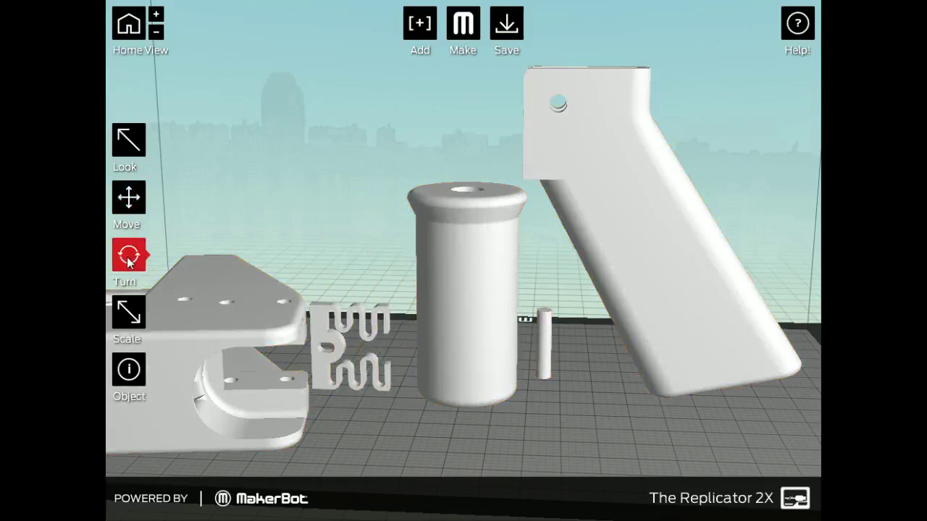
click(127, 143)
scroll(444, 248, up, 5)
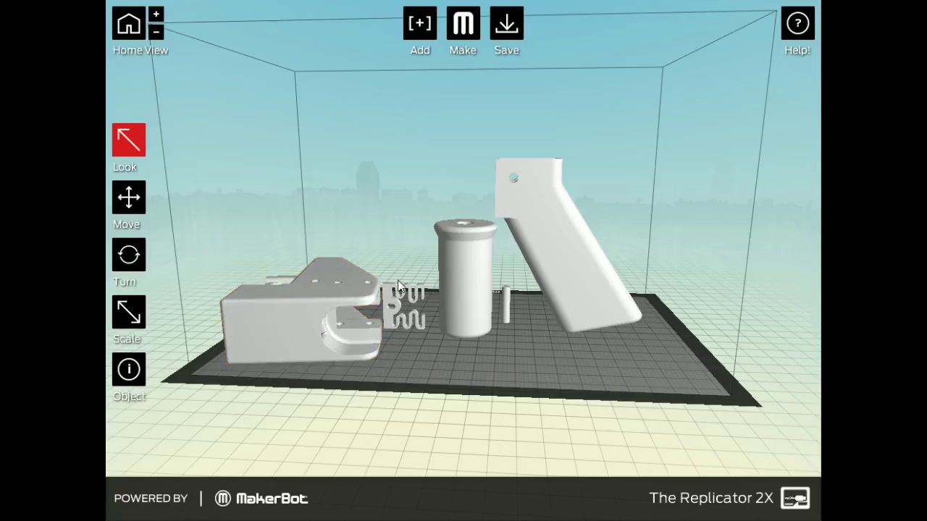
click(438, 263)
key(t)
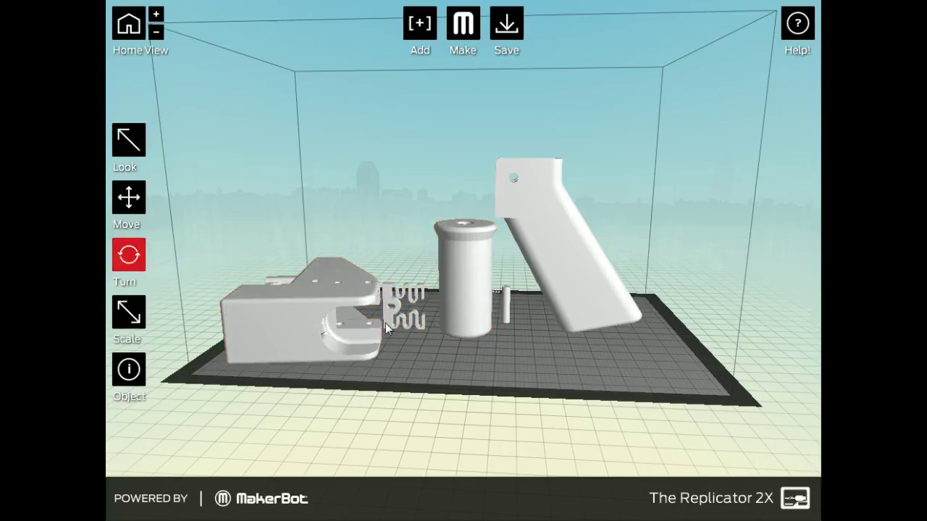